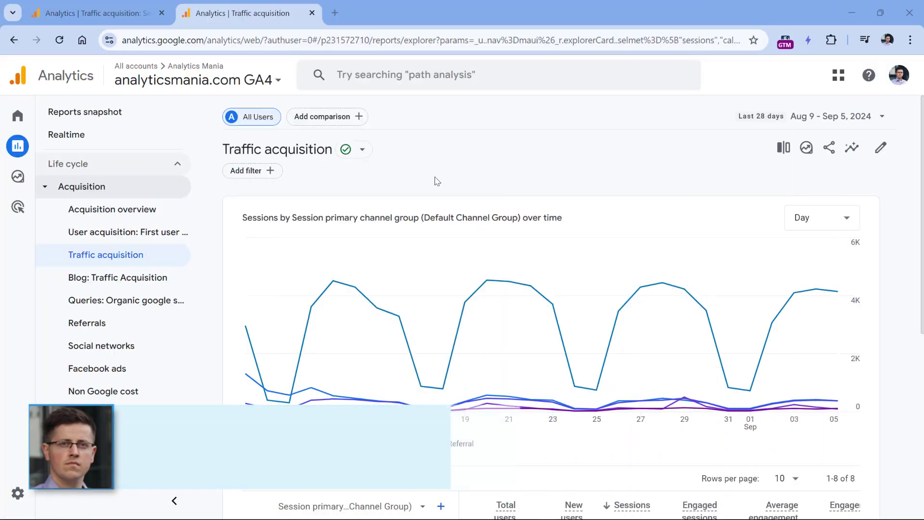
Step: Scroll through the current report's sessions chart and channel table
scroll(384, 340, down, 7)
scroll(489, 304, up, 2)
scroll(489, 303, up, 3)
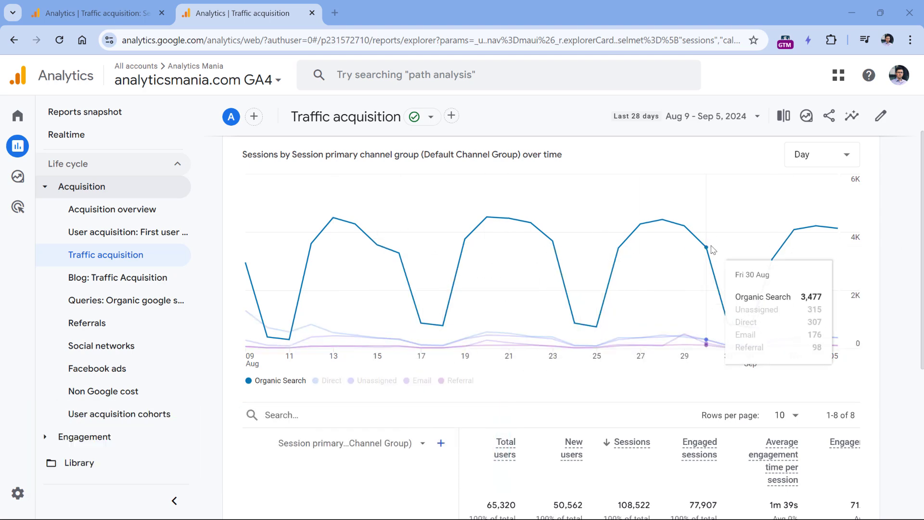
scroll(530, 289, down, 1)
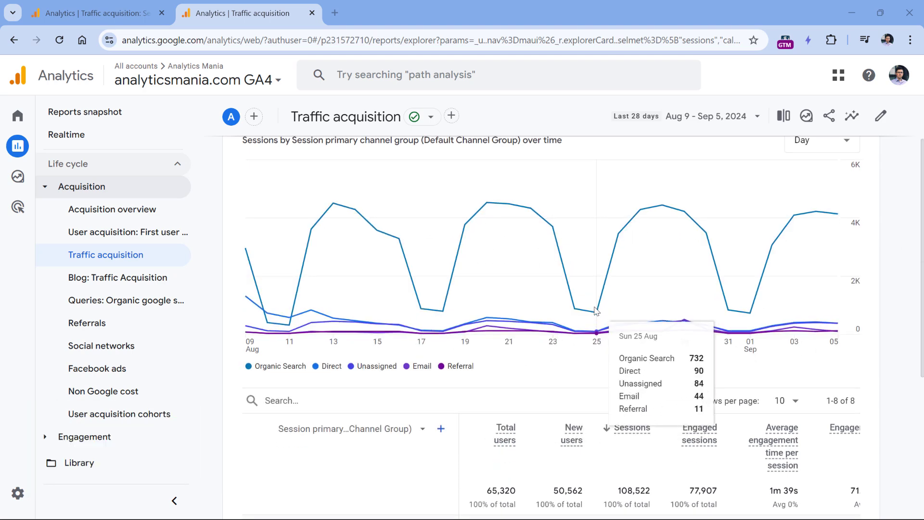
scroll(596, 310, down, 5)
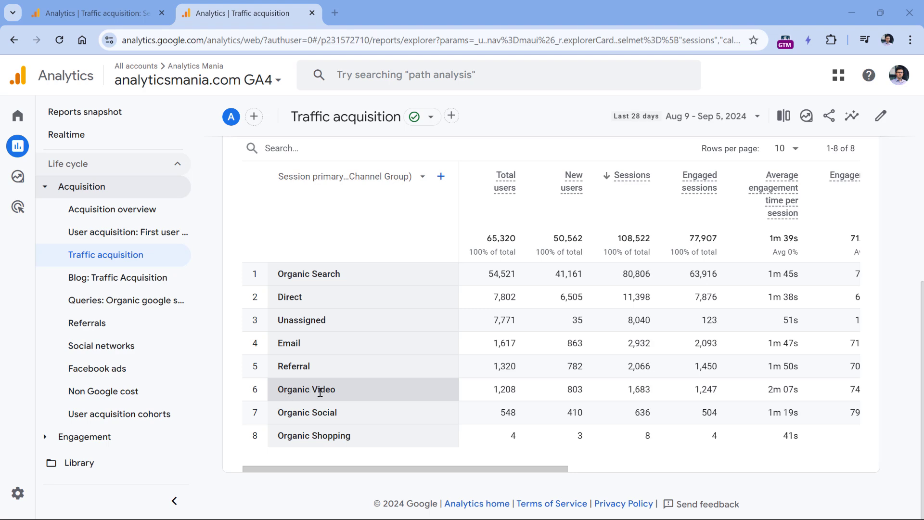
scroll(339, 407, up, 3)
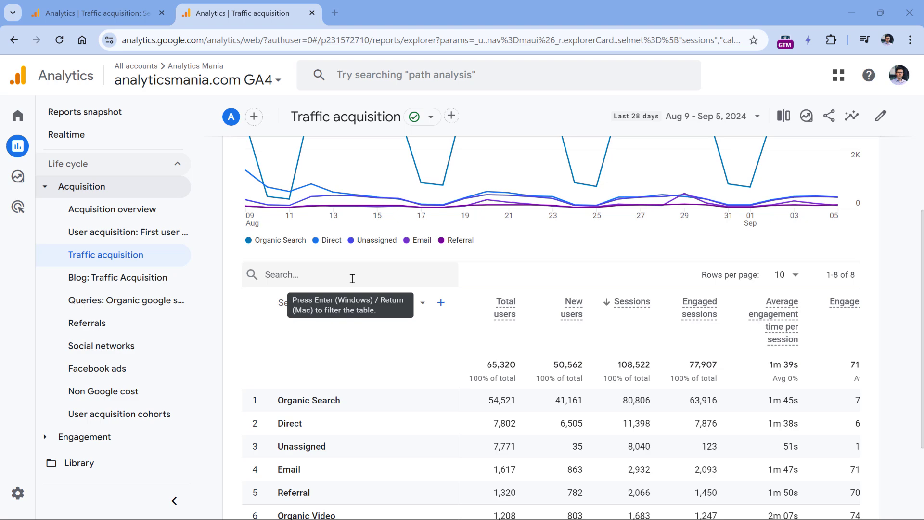
scroll(353, 279, up, 3)
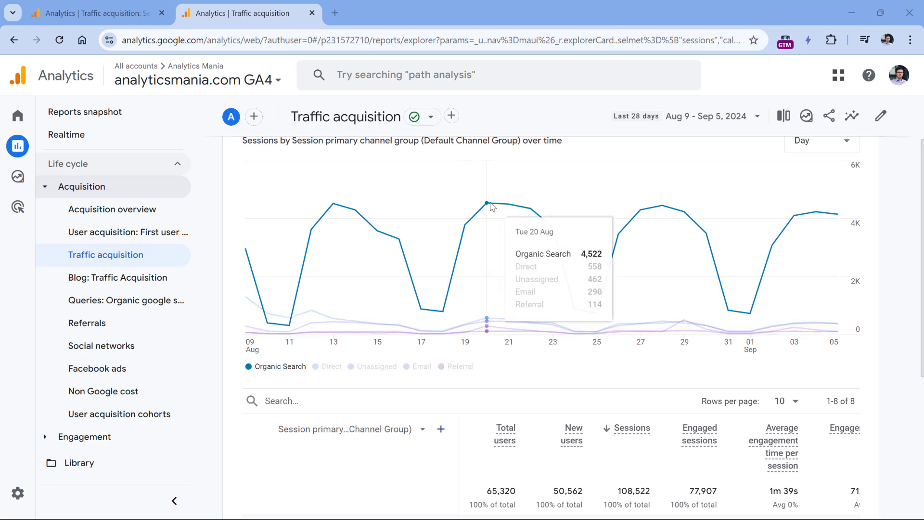
Step: Switch to the other Traffic acquisition report and inspect its dotted Total line and plotted channels
click(142, 13)
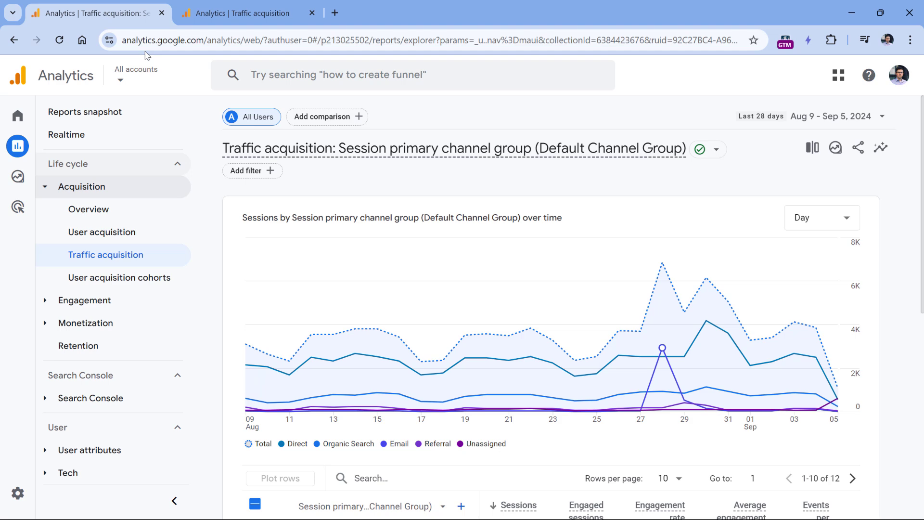
scroll(410, 257, down, 3)
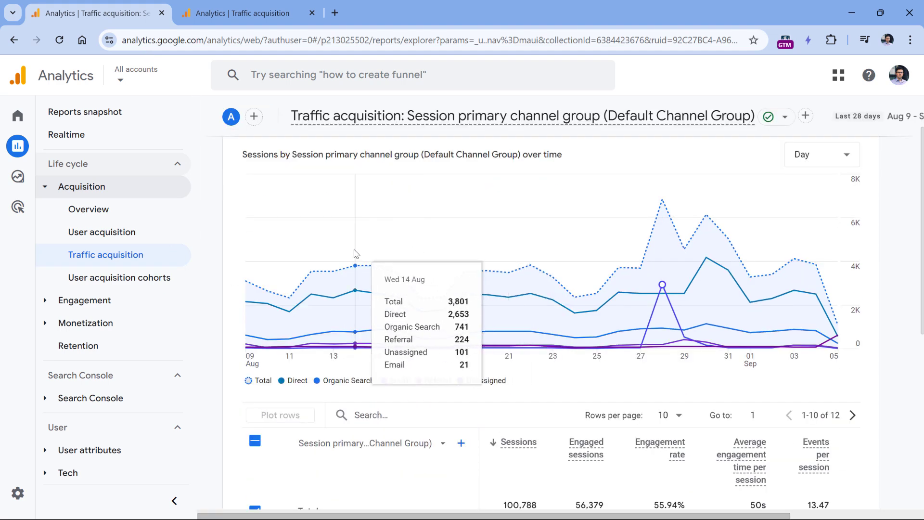
scroll(353, 258, up, 3)
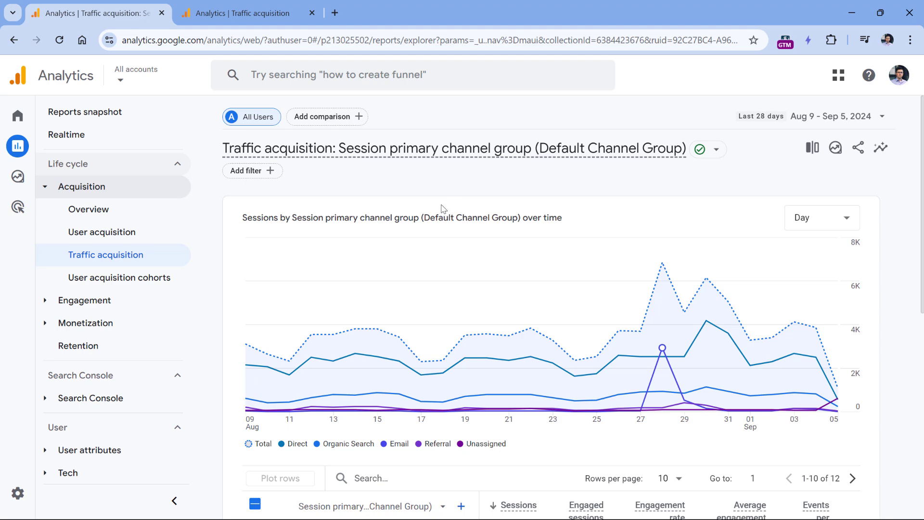
scroll(442, 207, down, 5)
scroll(299, 278, up, 3)
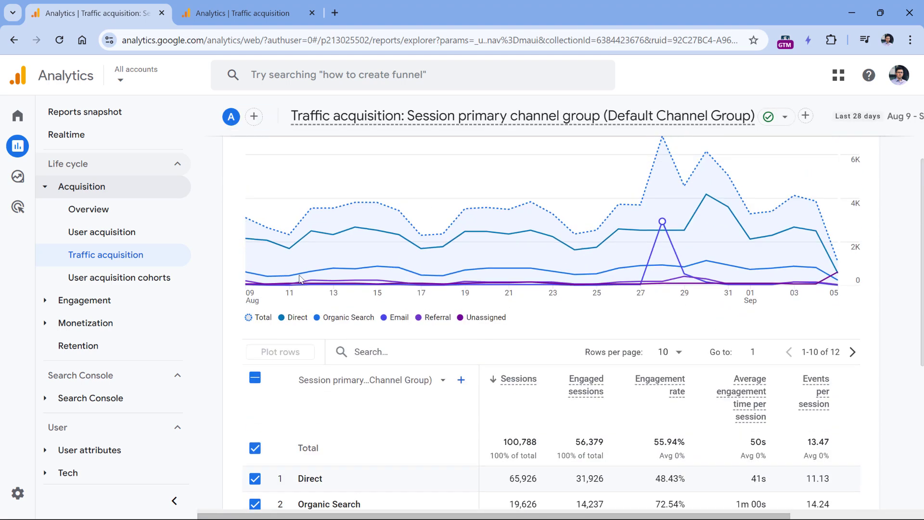
mouse_move(374, 241)
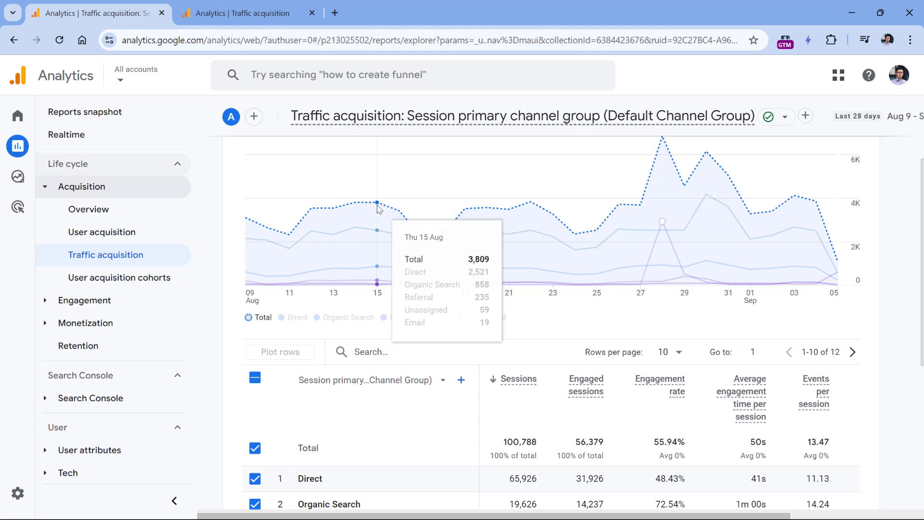
scroll(379, 208, down, 4)
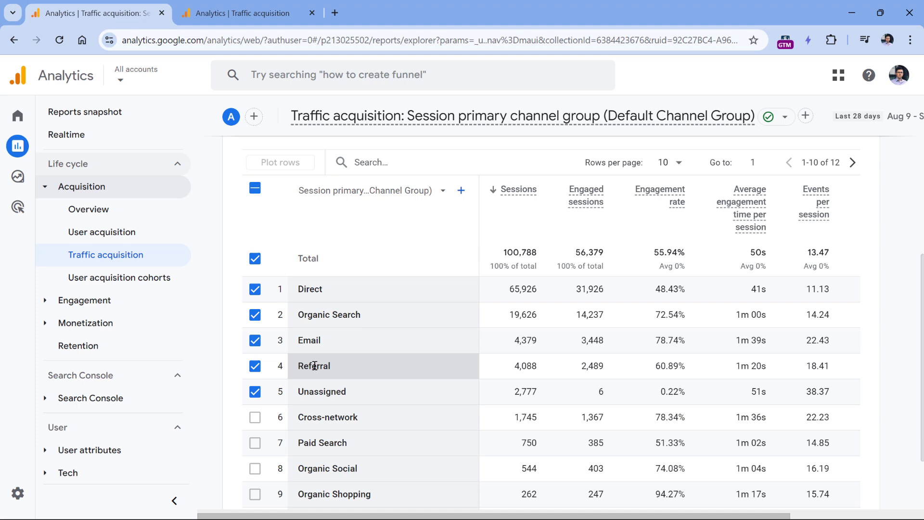
scroll(323, 394, up, 2)
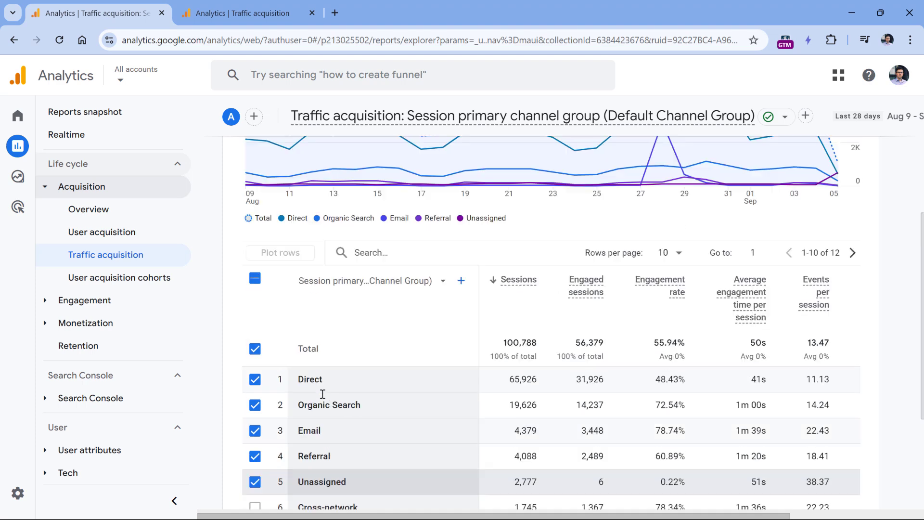
Step: Clear all row selections and plot Cross-network as the only channel line
scroll(354, 392, down, 1)
scroll(355, 392, down, 1)
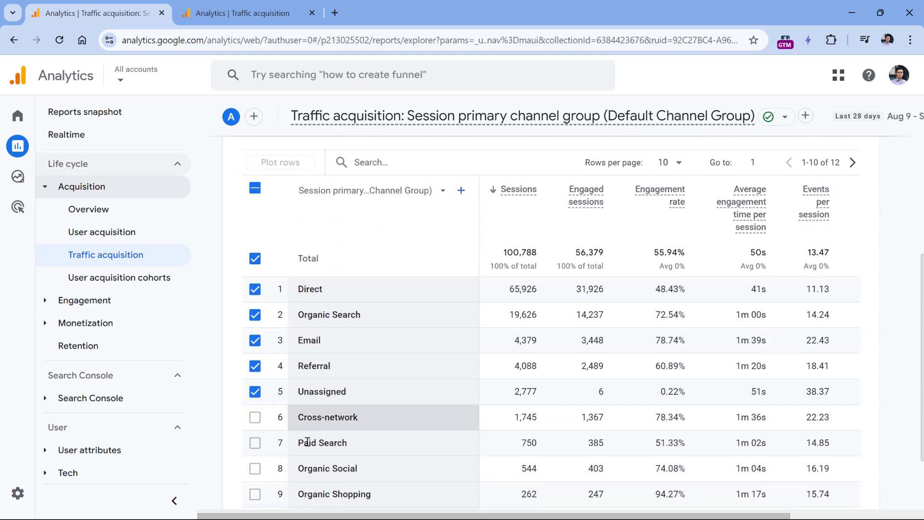
scroll(390, 212, up, 3)
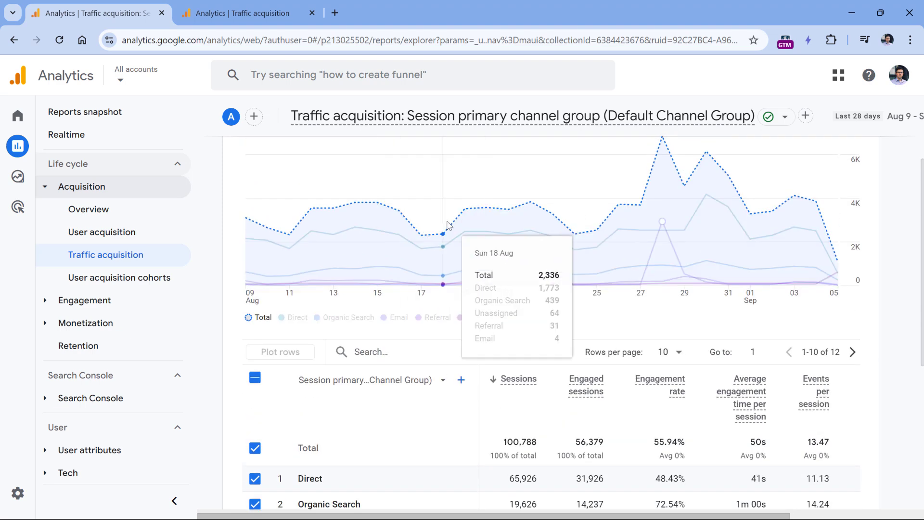
scroll(448, 228, down, 2)
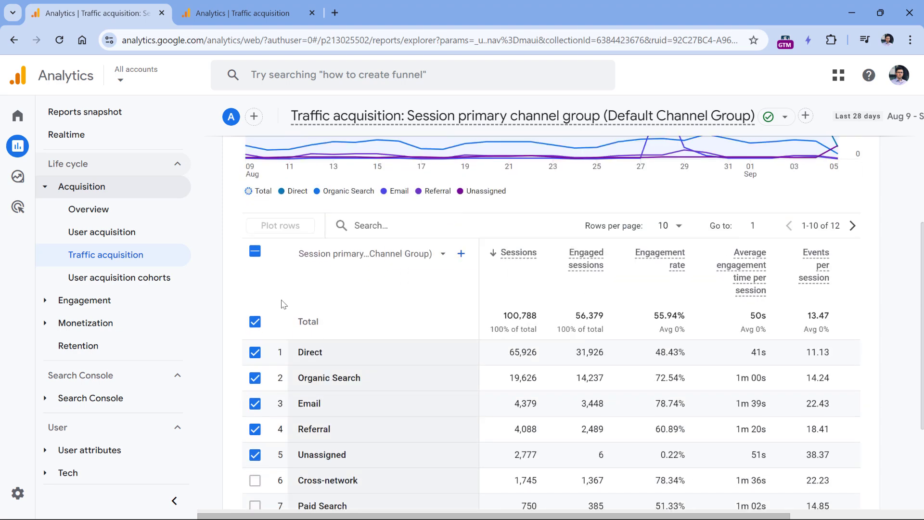
click(255, 253)
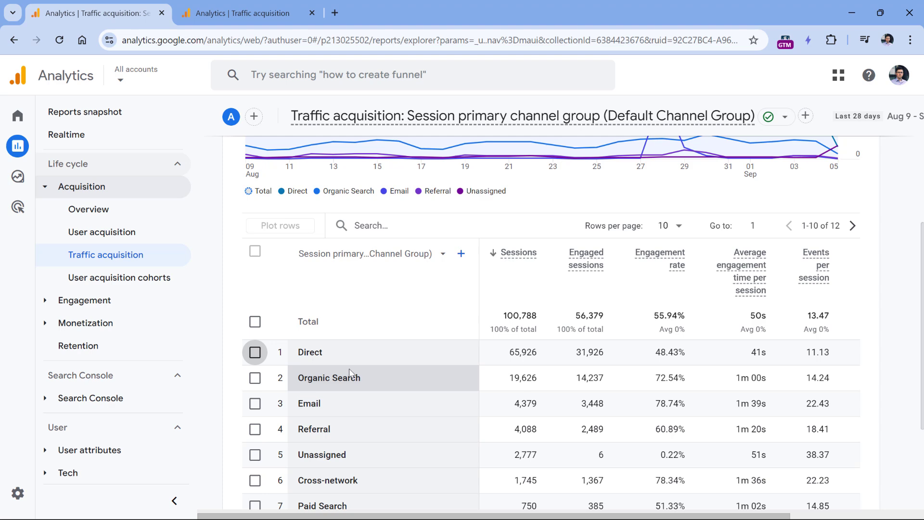
scroll(350, 373, down, 3)
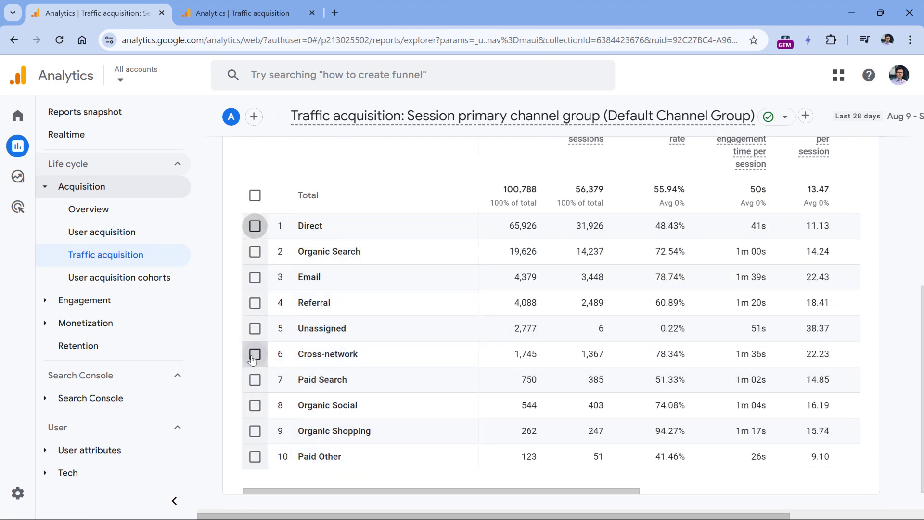
scroll(252, 359, up, 3)
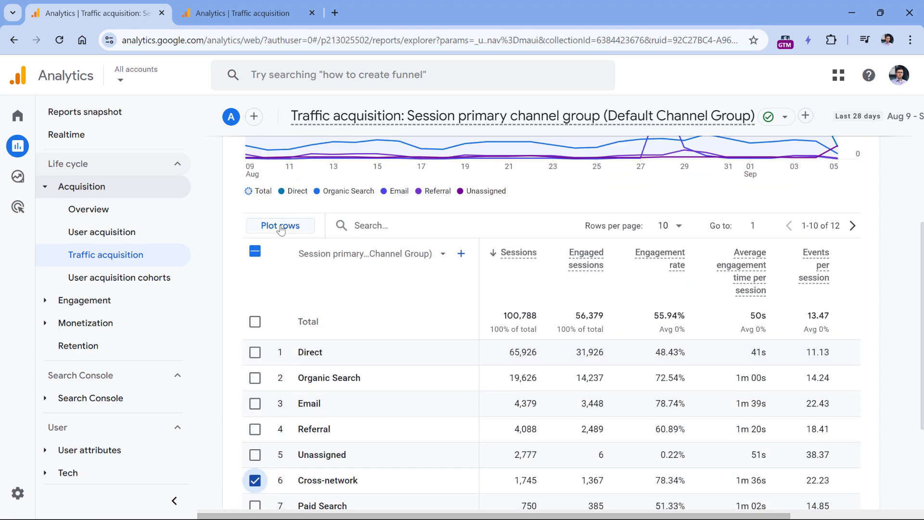
click(281, 227)
scroll(284, 245, up, 2)
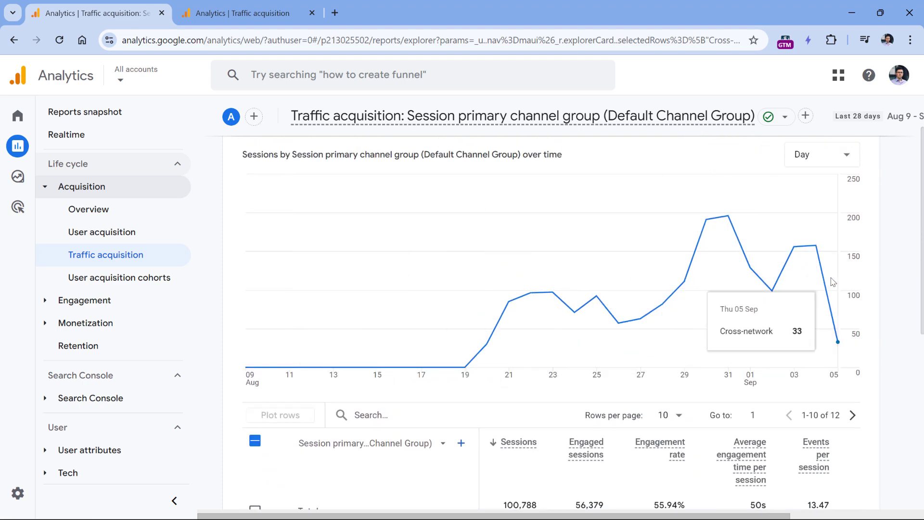
scroll(385, 250, down, 7)
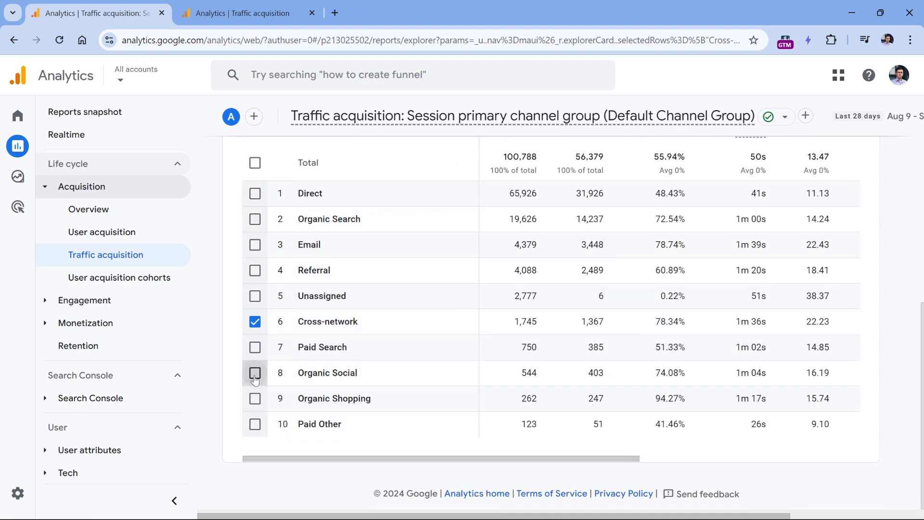
Step: Add Organic Shopping and Organic Social and plot them with Cross-network
click(255, 398)
click(255, 373)
scroll(417, 366, up, 4)
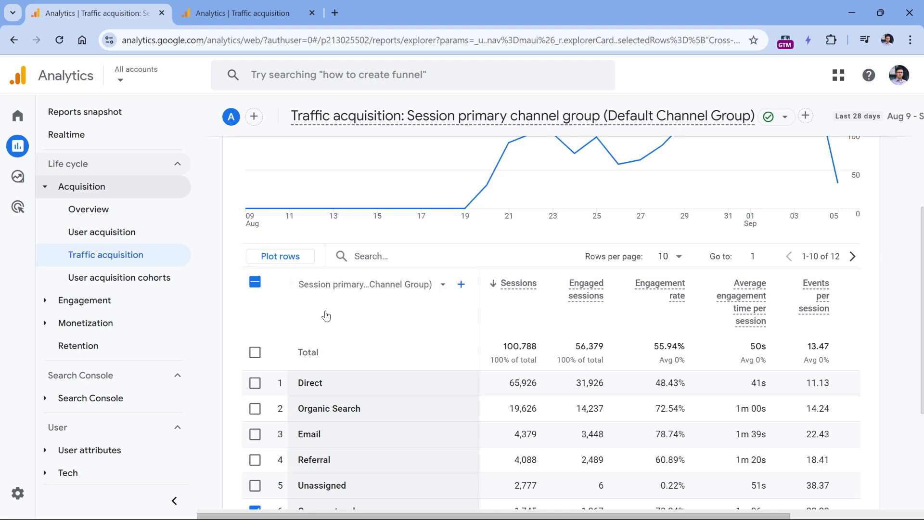
click(287, 257)
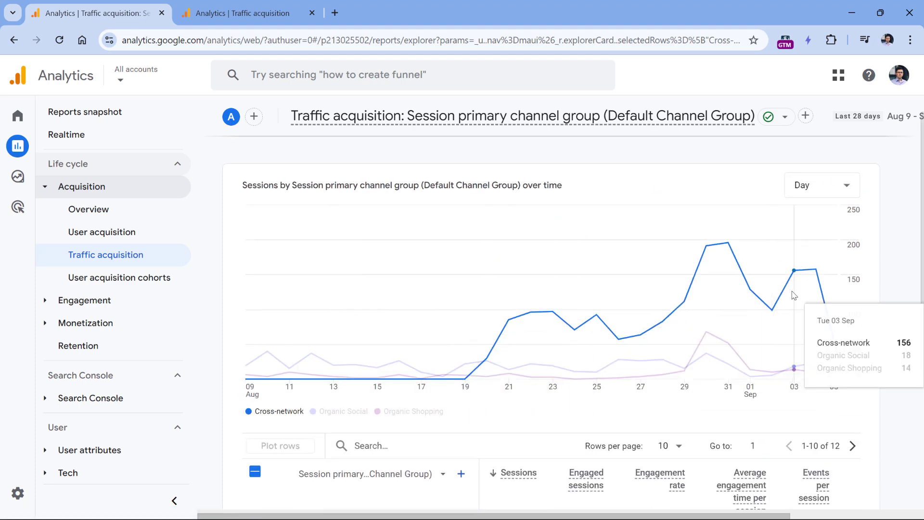
Step: Add Unassigned and Referral to the chosen rows and plot all five channels
scroll(538, 195, down, 2)
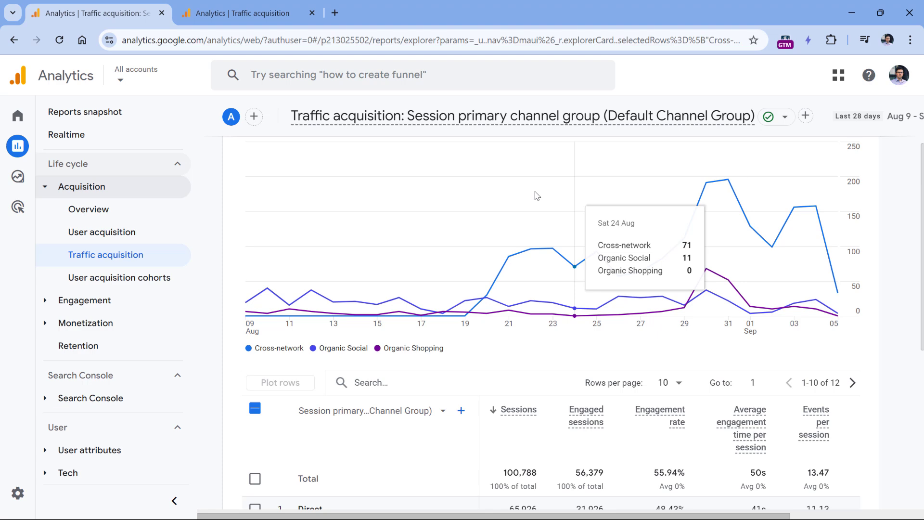
scroll(538, 195, down, 5)
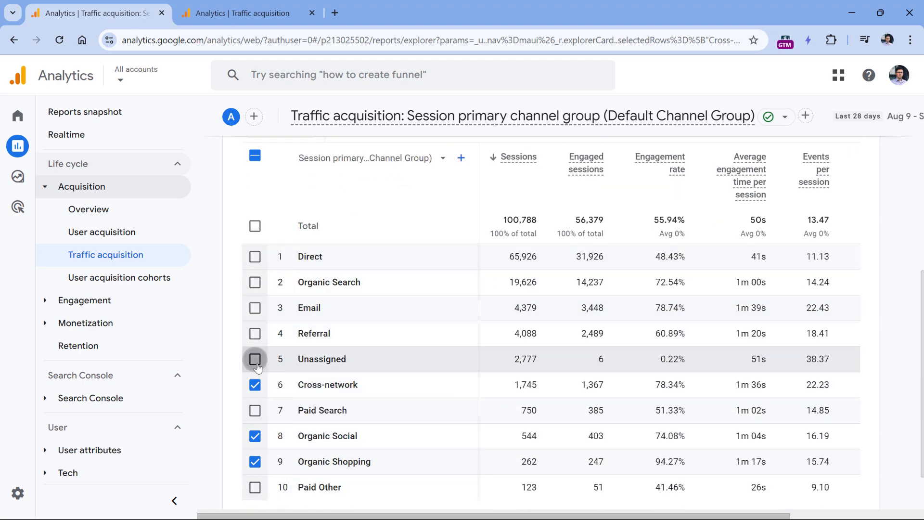
click(257, 364)
click(259, 342)
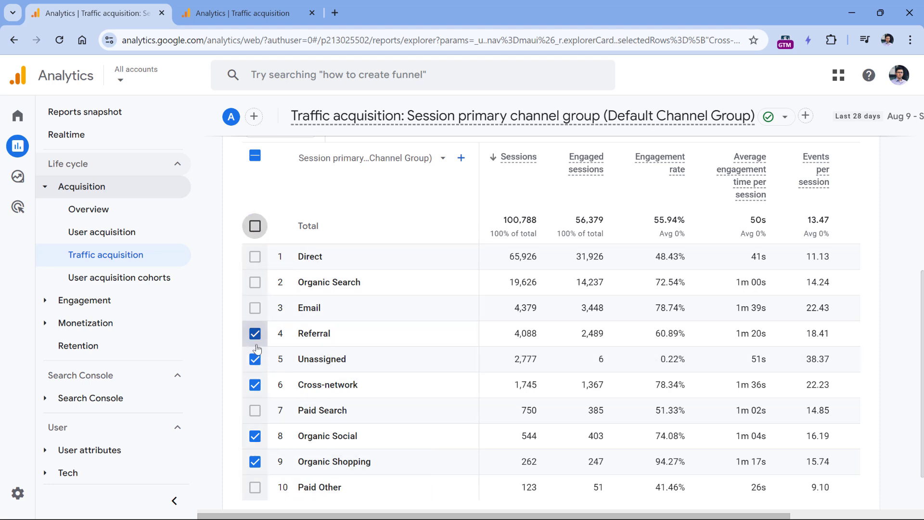
scroll(263, 358, up, 2)
scroll(283, 323, up, 2)
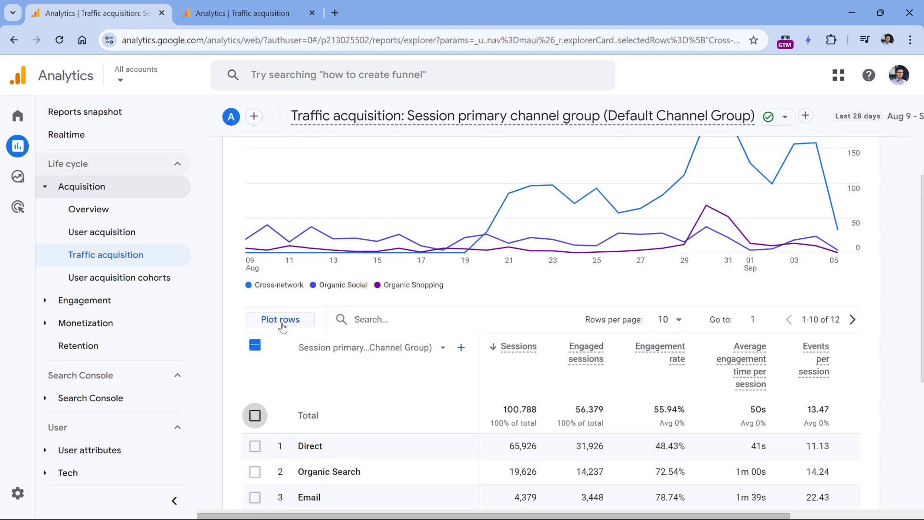
click(281, 320)
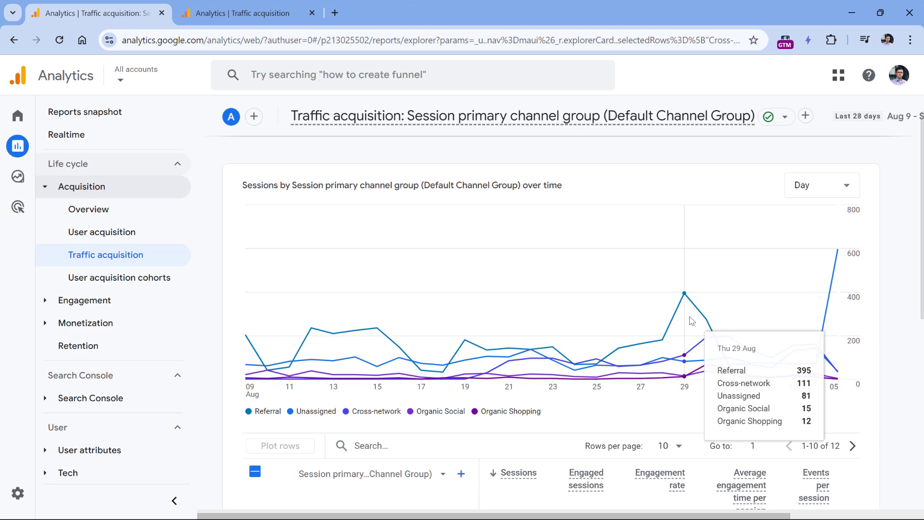
Step: Reduce the chart to the single dotted Total line for Aug 9 – Sep 5, 2024
scroll(678, 305, down, 2)
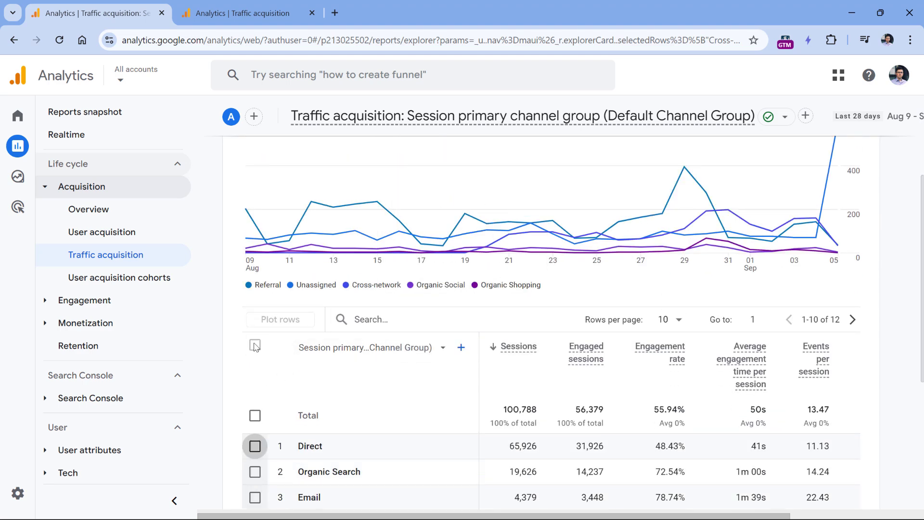
scroll(255, 347, down, 2)
click(255, 291)
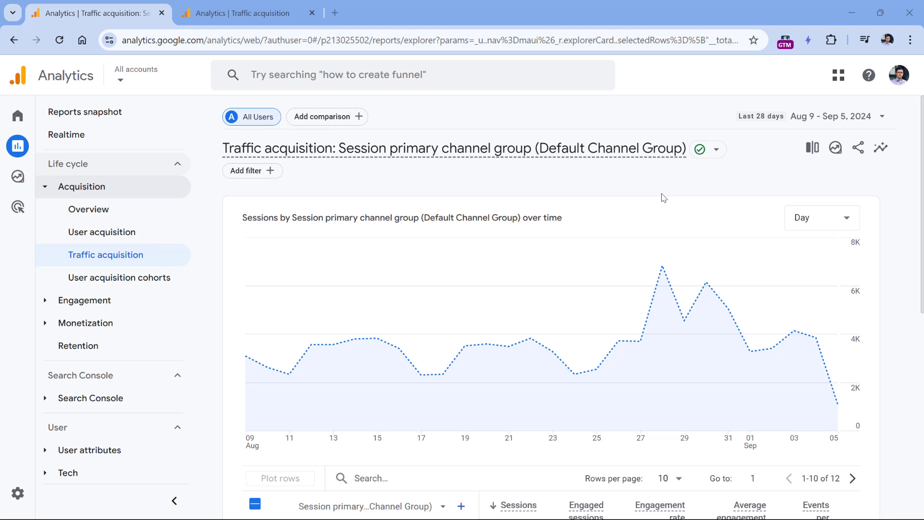
Step: Select Direct, Organic Search, Email, Referral and Unassigned, and plot them alongside the Total line
mouse_move(665, 272)
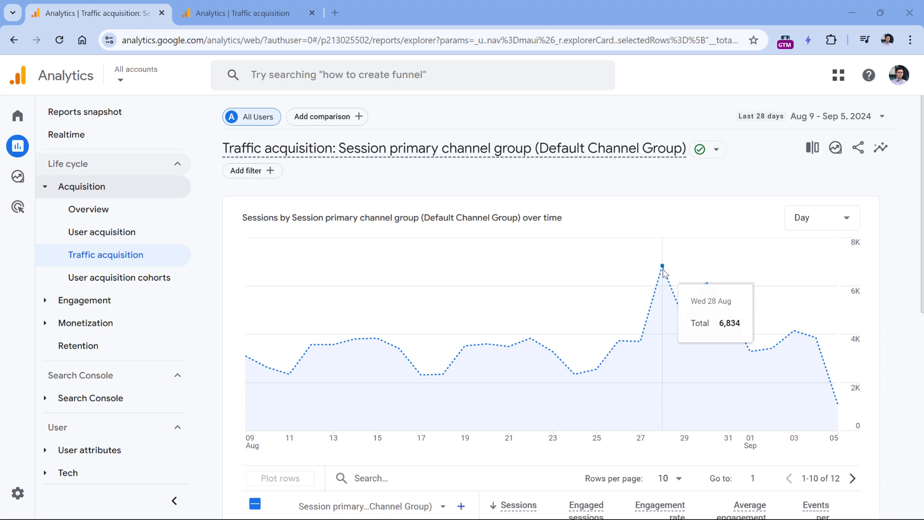
scroll(663, 272, down, 3)
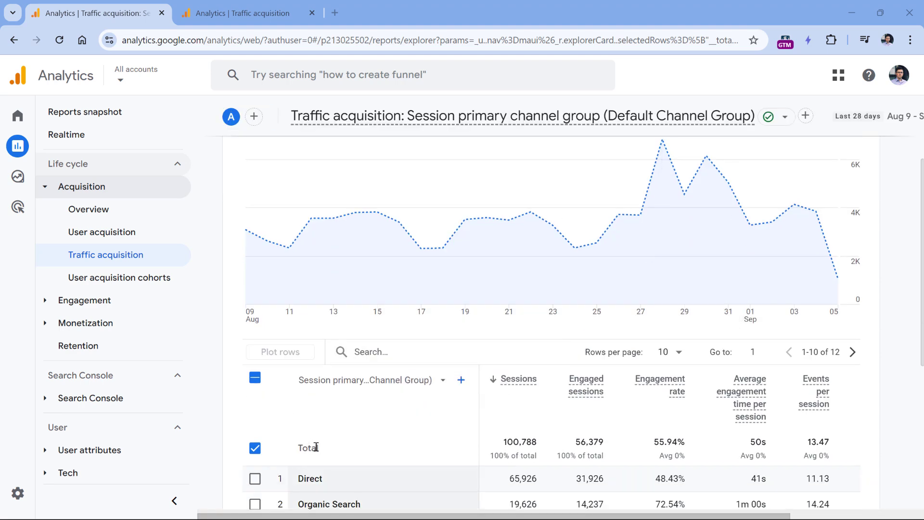
scroll(619, 274, up, 1)
scroll(619, 275, down, 4)
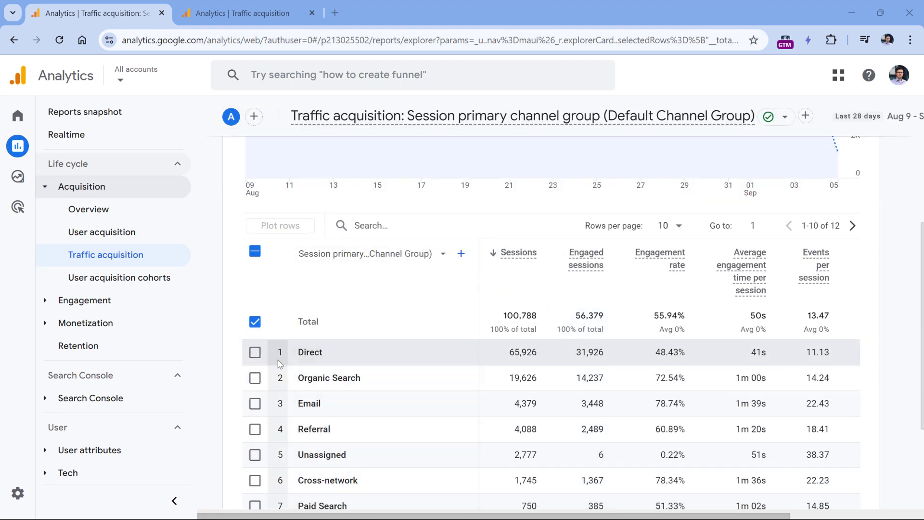
click(255, 351)
click(255, 378)
click(255, 403)
click(255, 429)
click(255, 454)
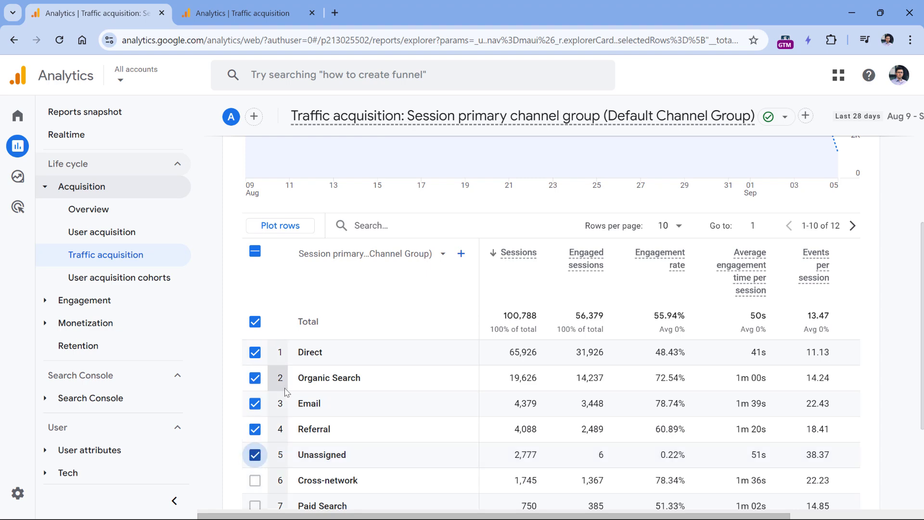
scroll(292, 394, up, 1)
click(280, 283)
scroll(568, 305, up, 3)
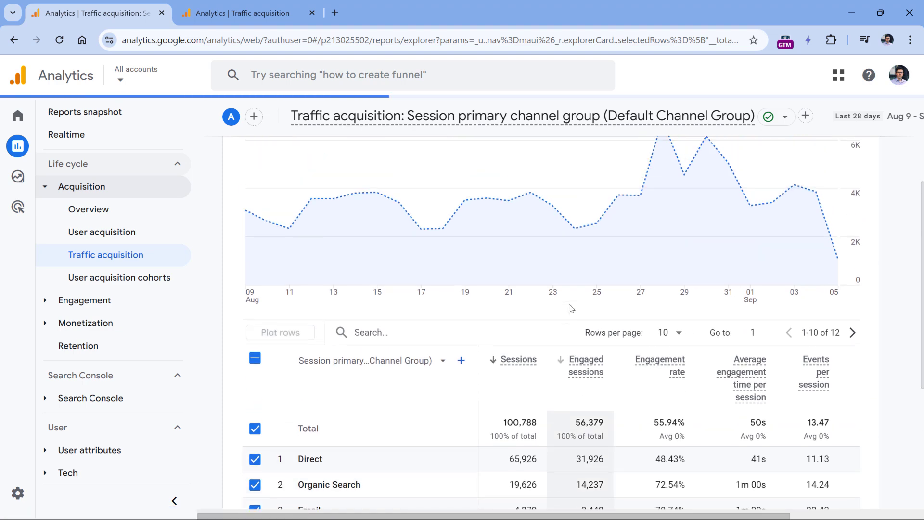
mouse_move(811, 244)
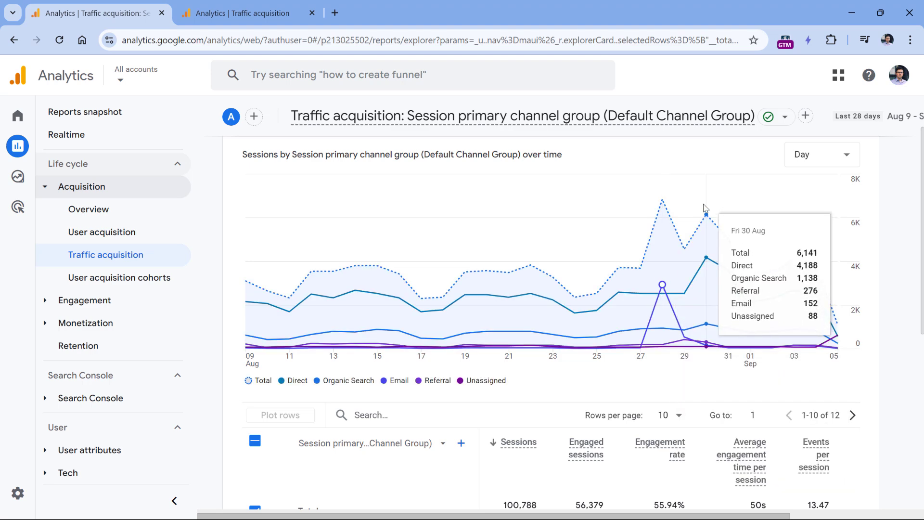
mouse_move(706, 258)
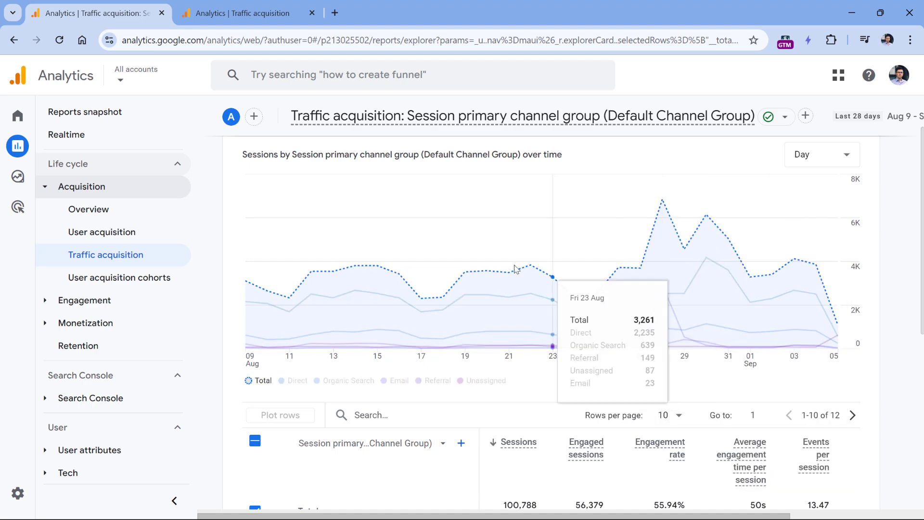
mouse_move(665, 205)
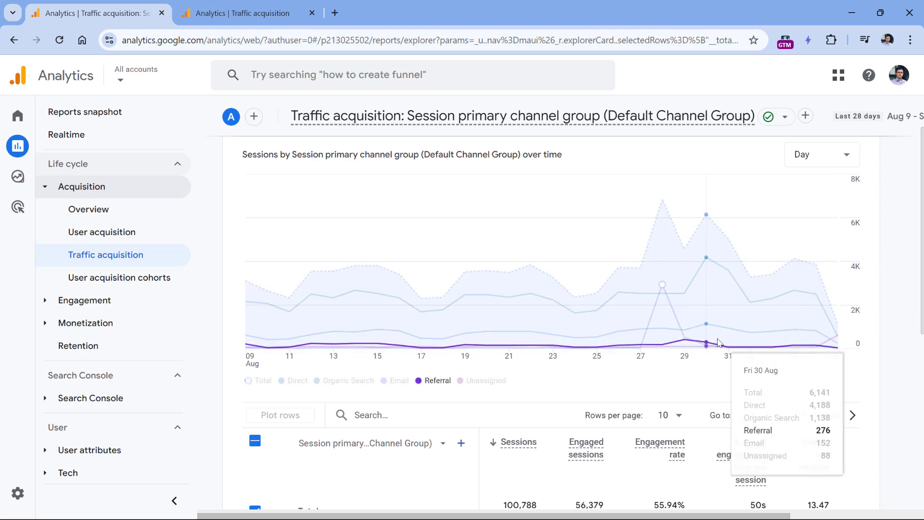
mouse_move(723, 341)
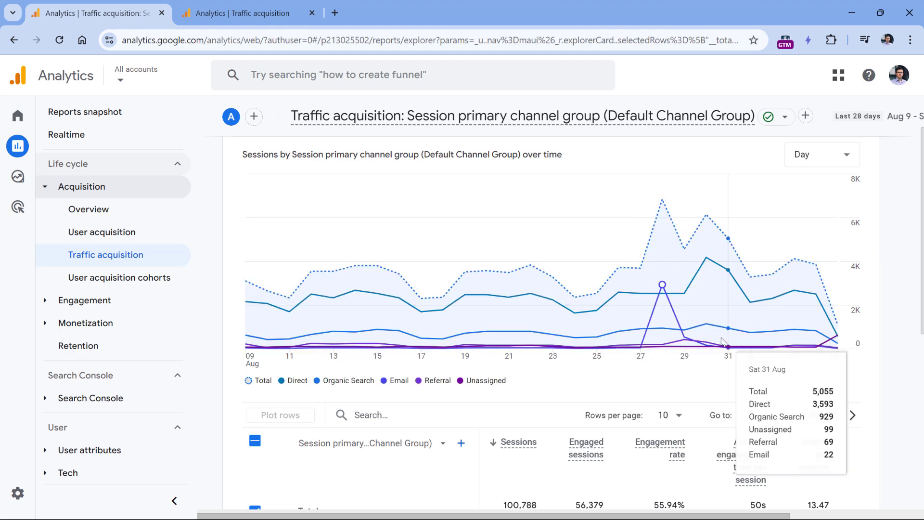
mouse_move(698, 297)
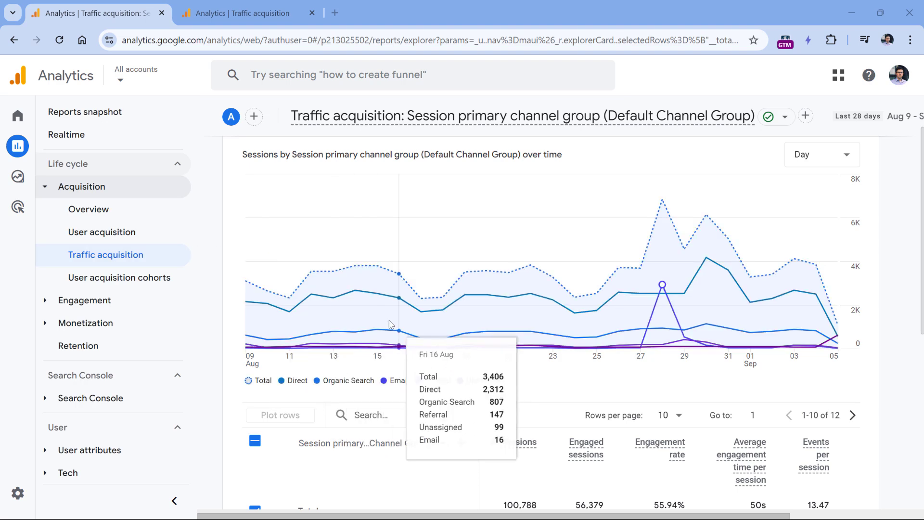
Step: Open Engagement > Pages and screens and inspect the Aug 28 /shop/clearance anomaly: 6,226 views, up 236.0%
scroll(369, 314, down, 1)
scroll(368, 315, down, 1)
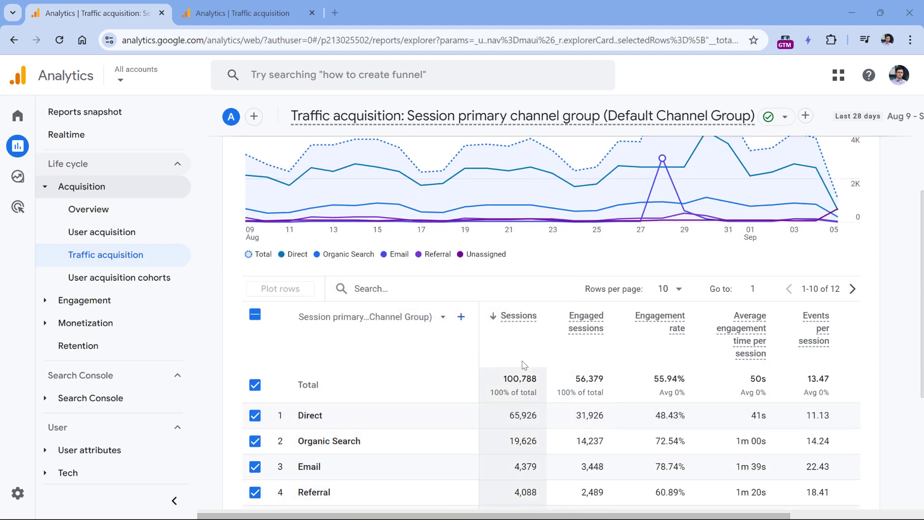
scroll(521, 362, up, 3)
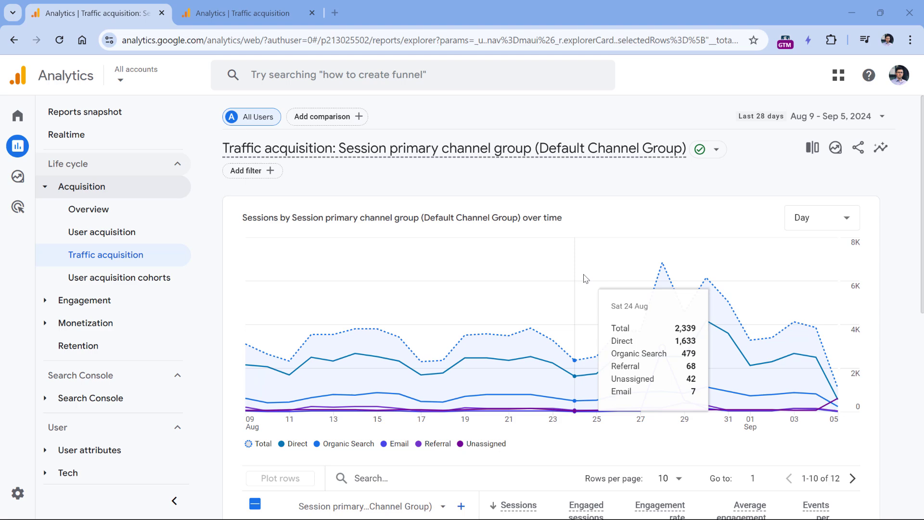
click(44, 301)
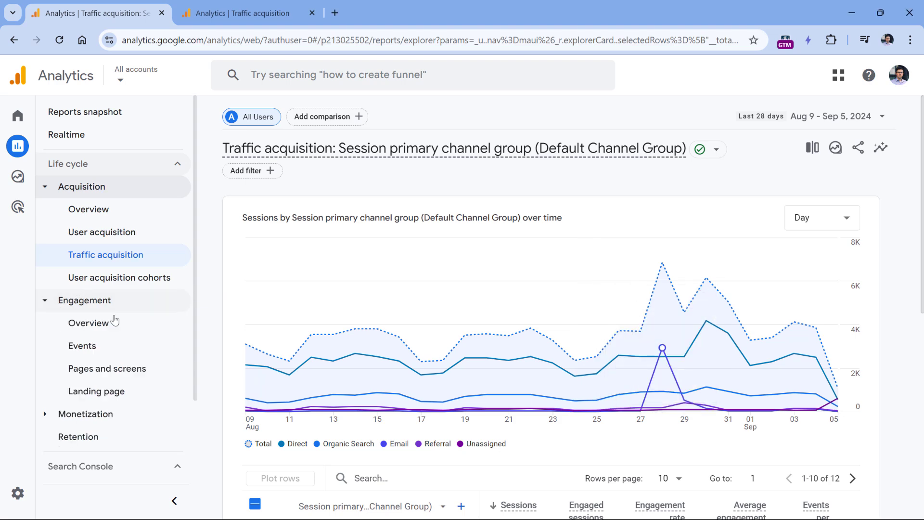
click(86, 370)
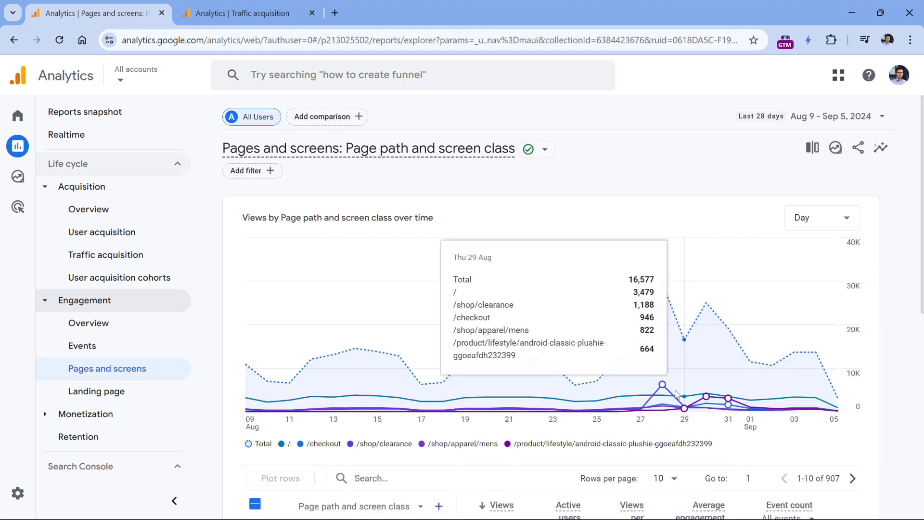
mouse_move(665, 389)
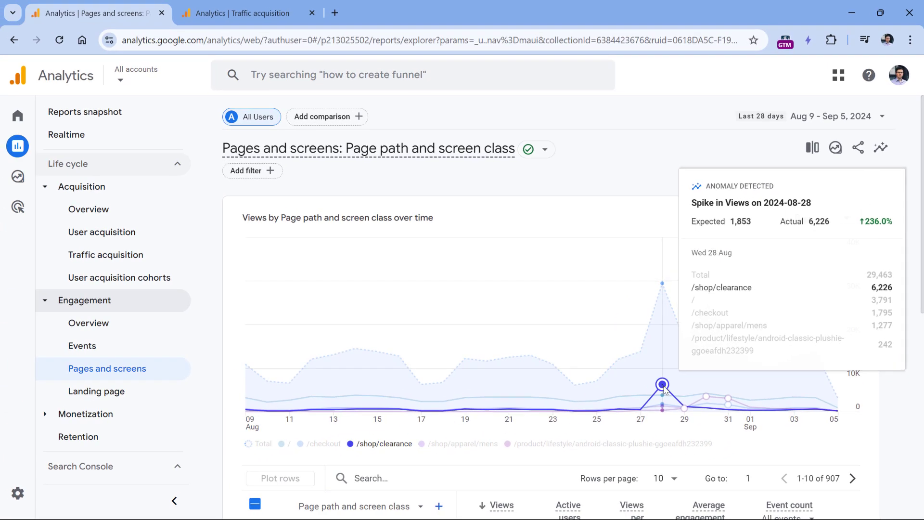
scroll(663, 385, down, 3)
scroll(499, 439, up, 1)
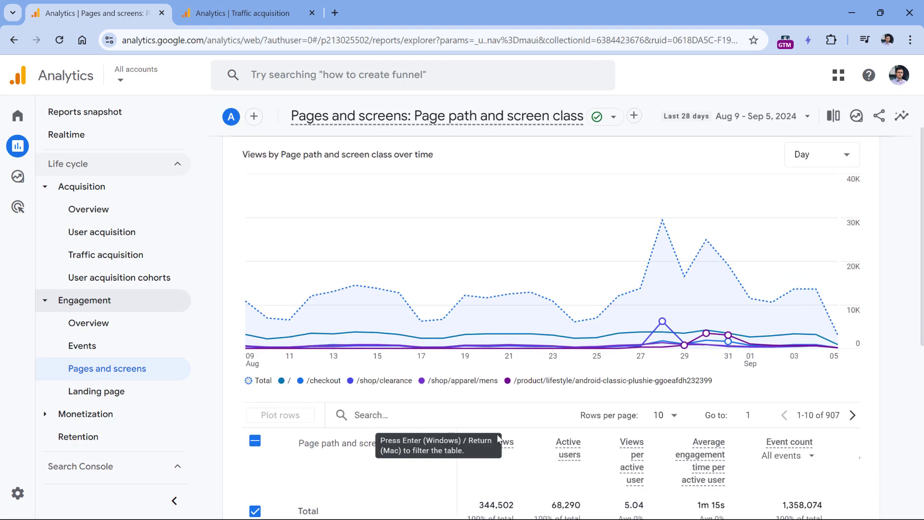